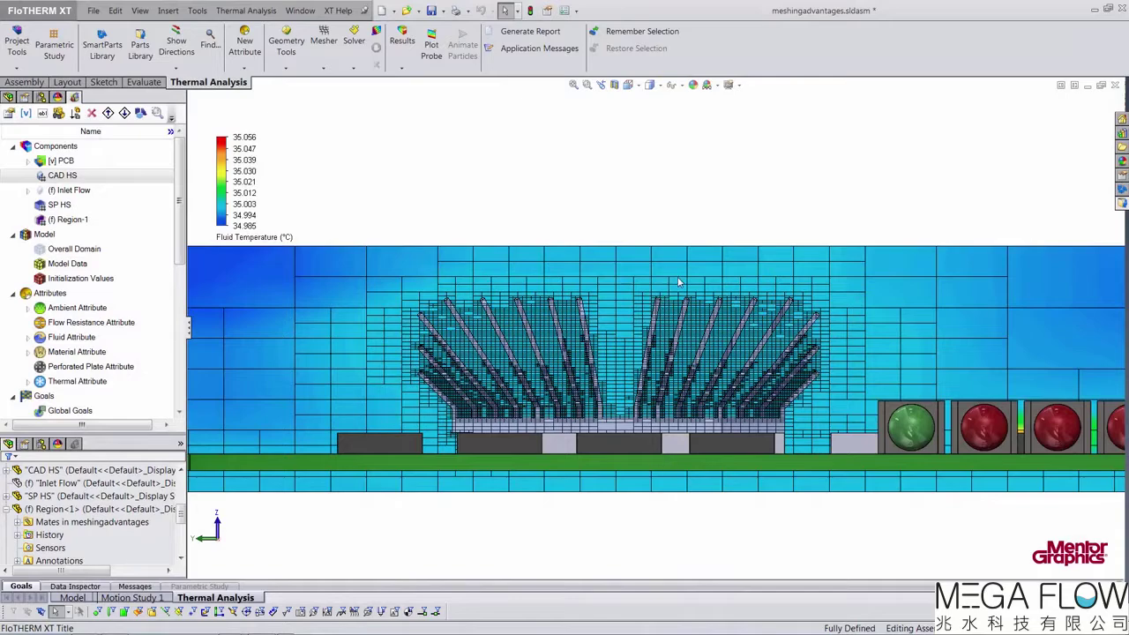
Zoom in on the fine mesh cells between the heat-sink fins on the fluid temperature plot
scroll(679, 282, "up", 5)
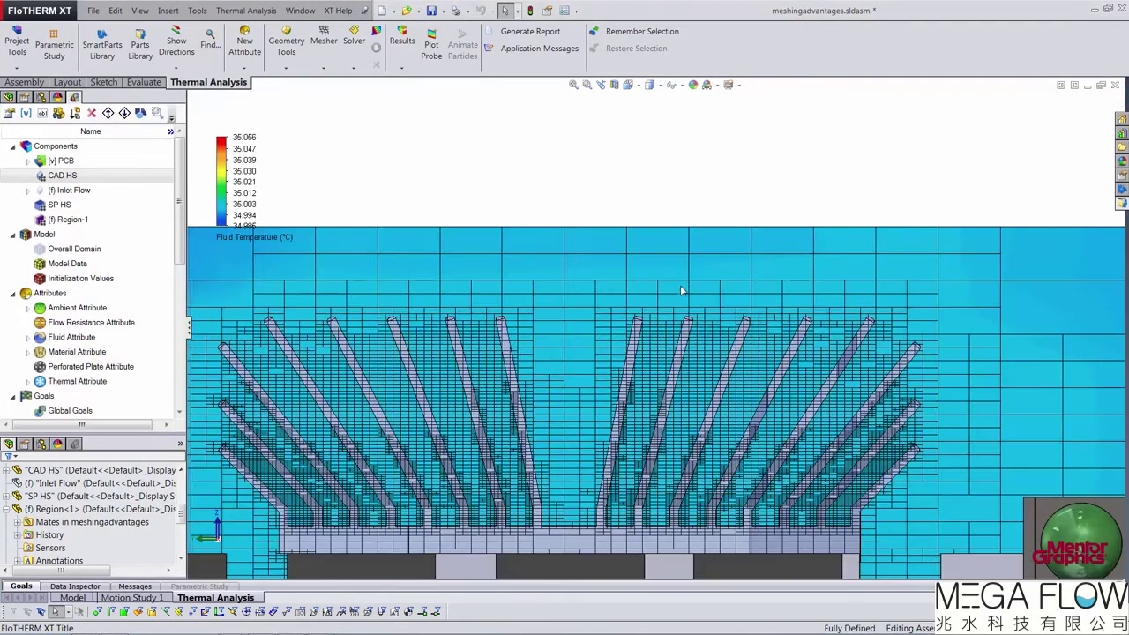
scroll(680, 290, "up", 1)
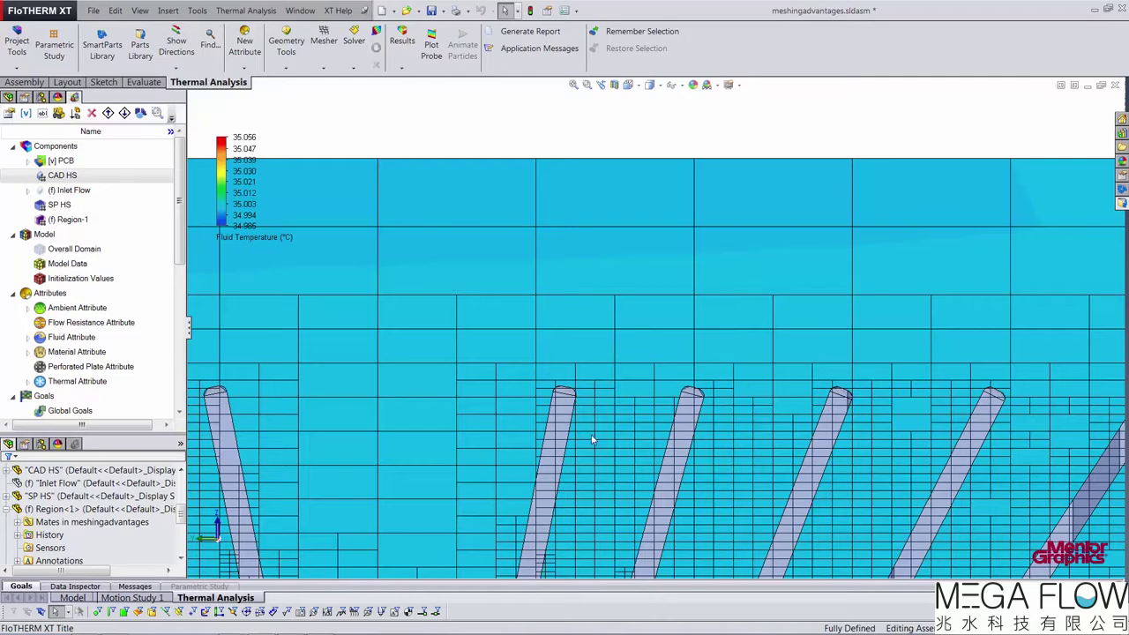
Zoom in and out around a single fin, then reframe both heat sinks and the PCB mesh
scroll(565, 422, "up", 3)
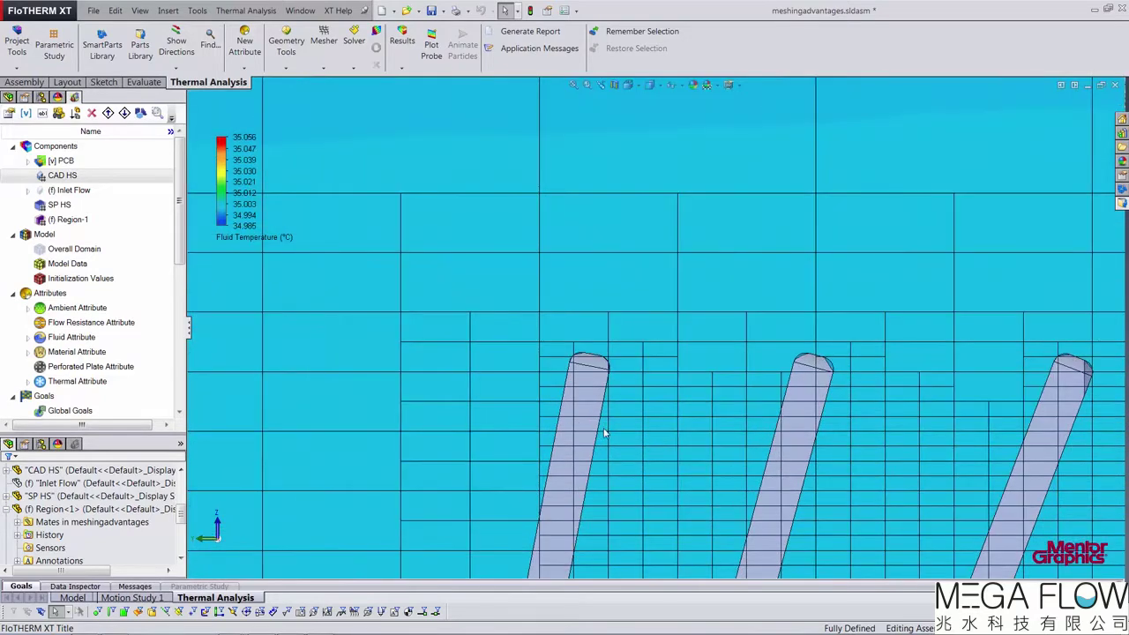
scroll(615, 484, "down", 3)
scroll(614, 505, "down", 2)
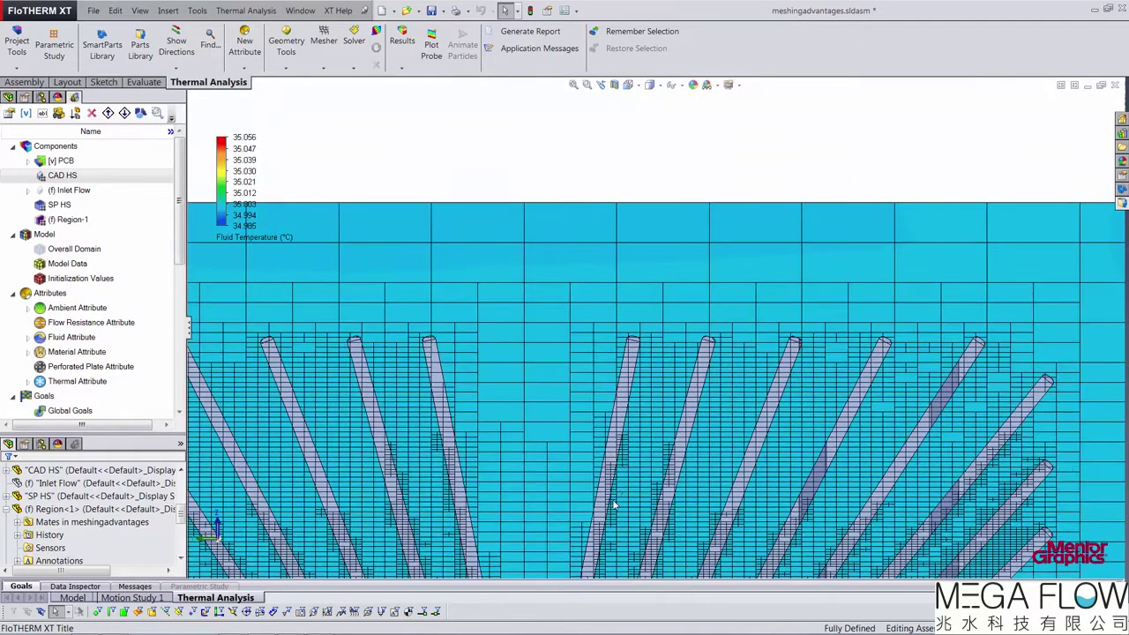
scroll(622, 461, "up", 4)
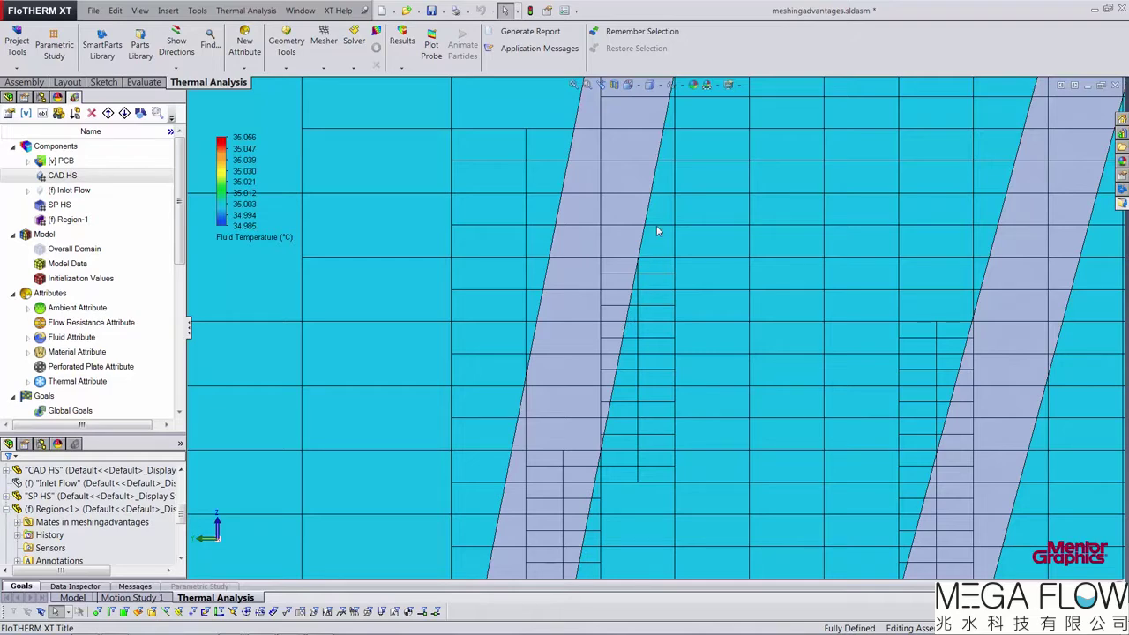
scroll(657, 231, "up", 3)
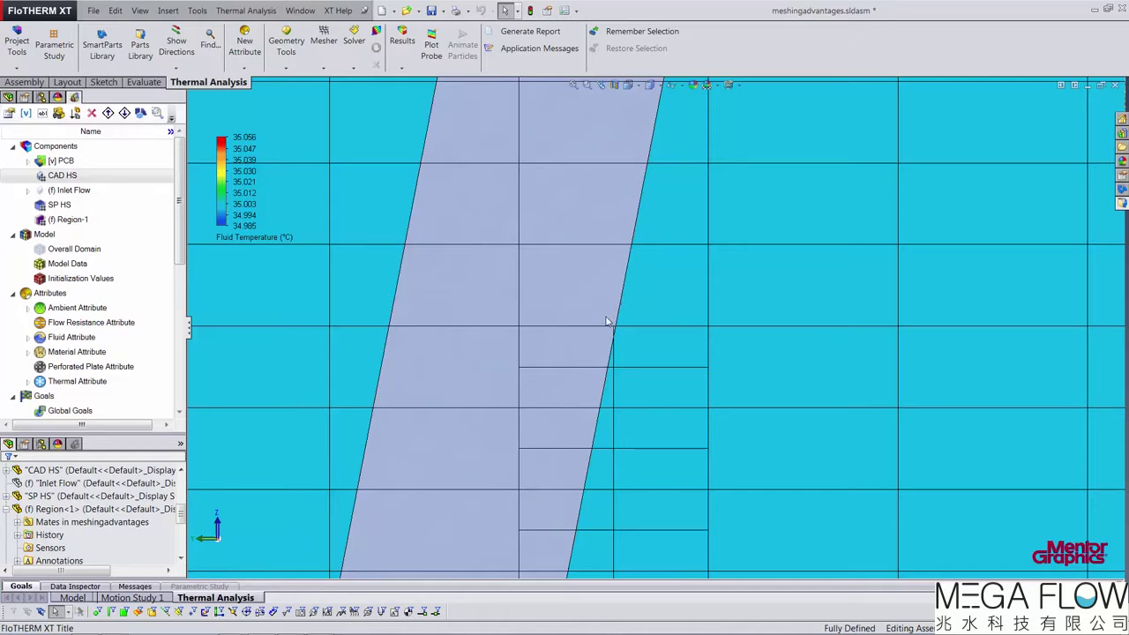
scroll(612, 327, "up", 5)
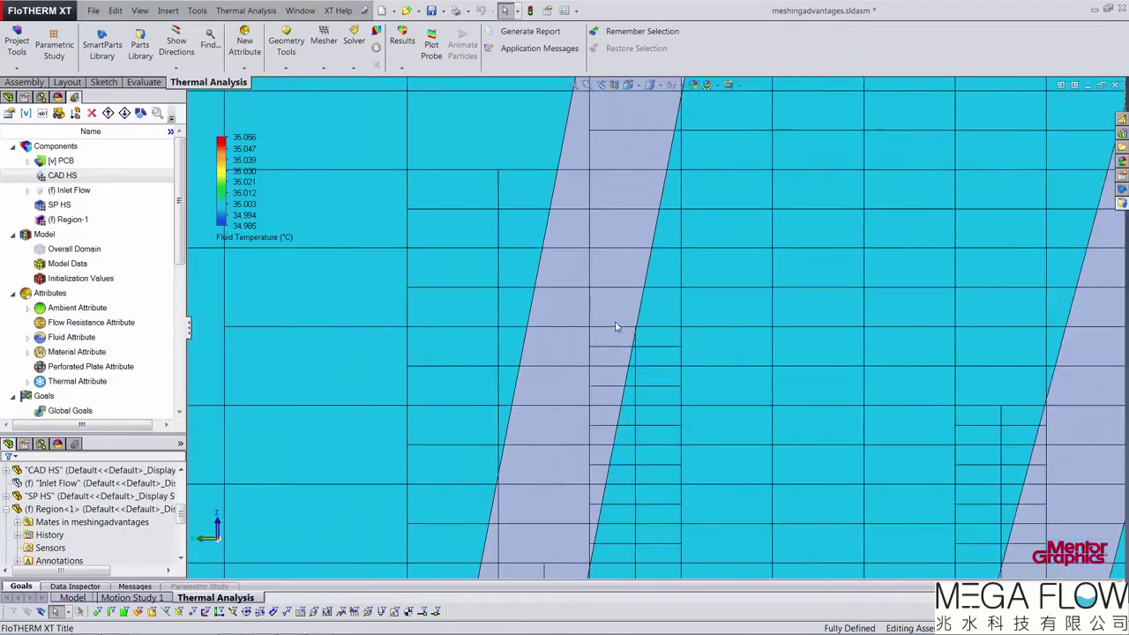
scroll(609, 326, "up", 10)
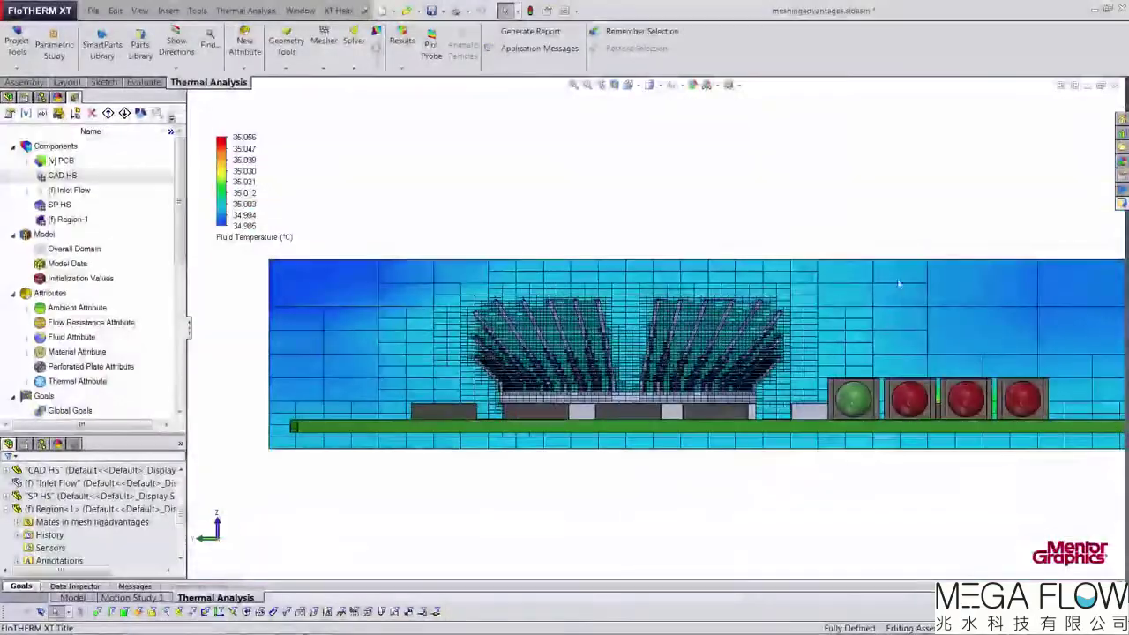
Switch to an isometric view of the full PCB with the temperature plane through the heat sinks
key("ctrl+7")
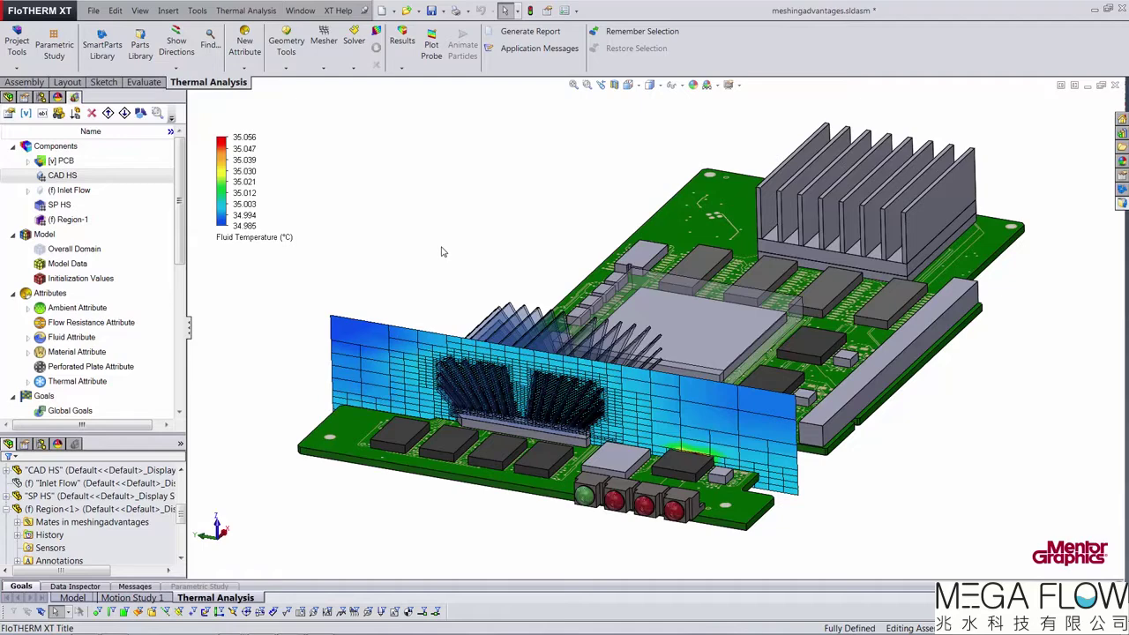
left_click(324, 67)
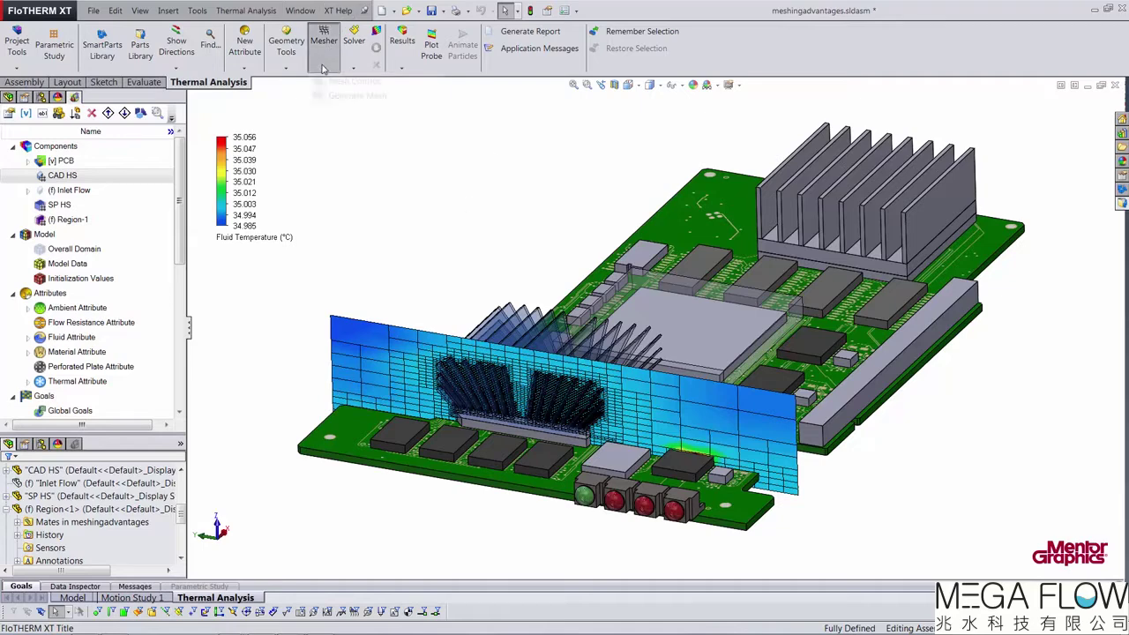
left_click(344, 81)
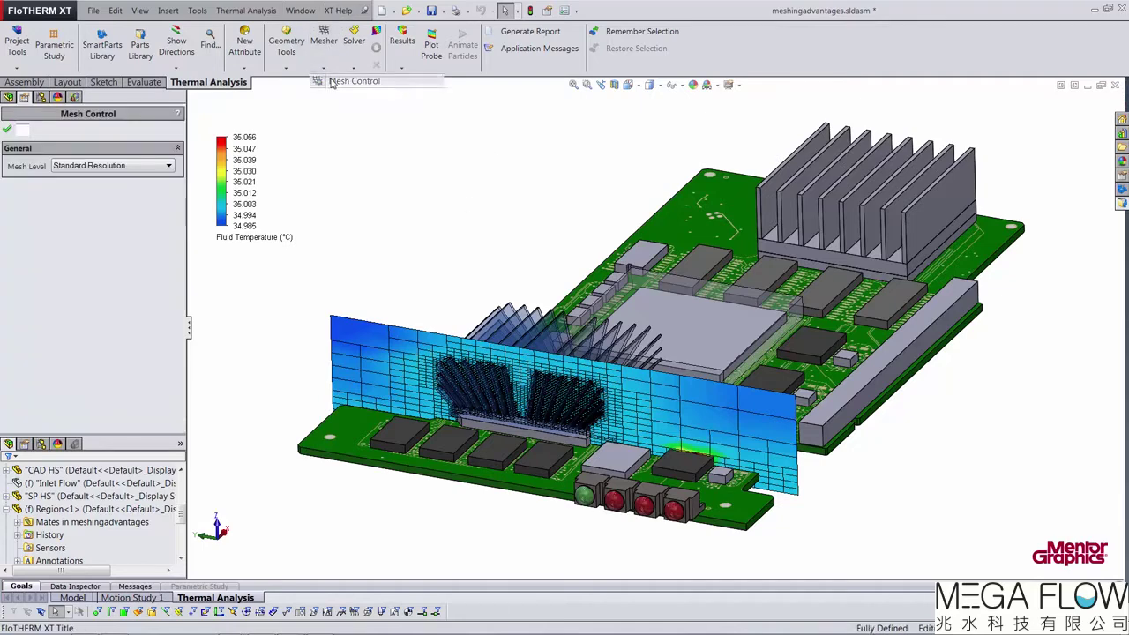
left_click(141, 168)
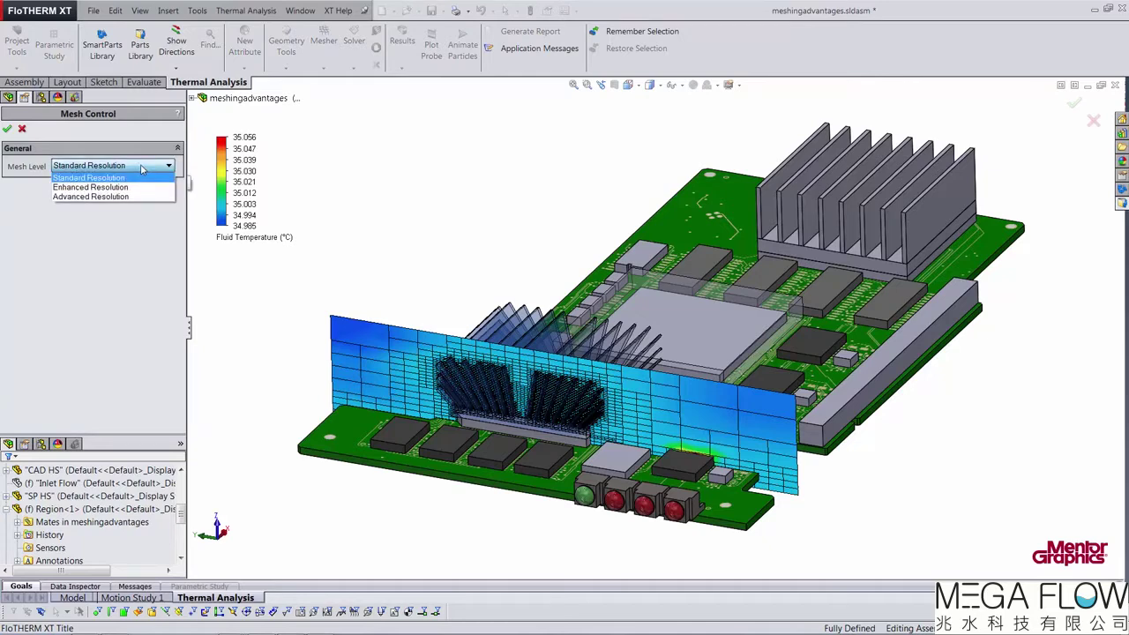
left_click(22, 132)
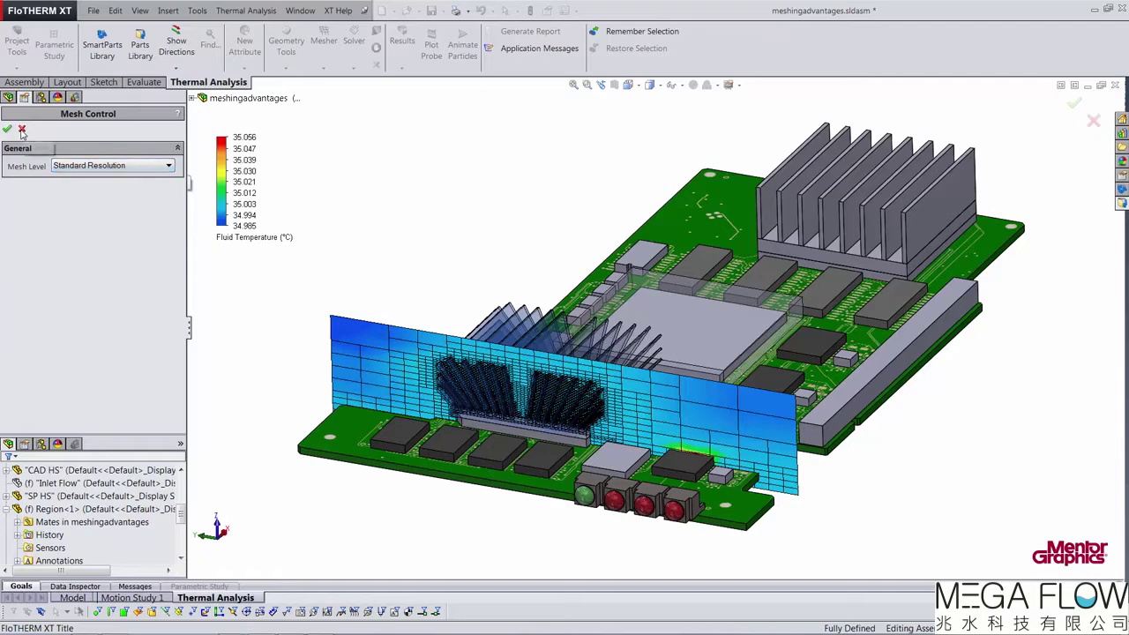
left_click(22, 130)
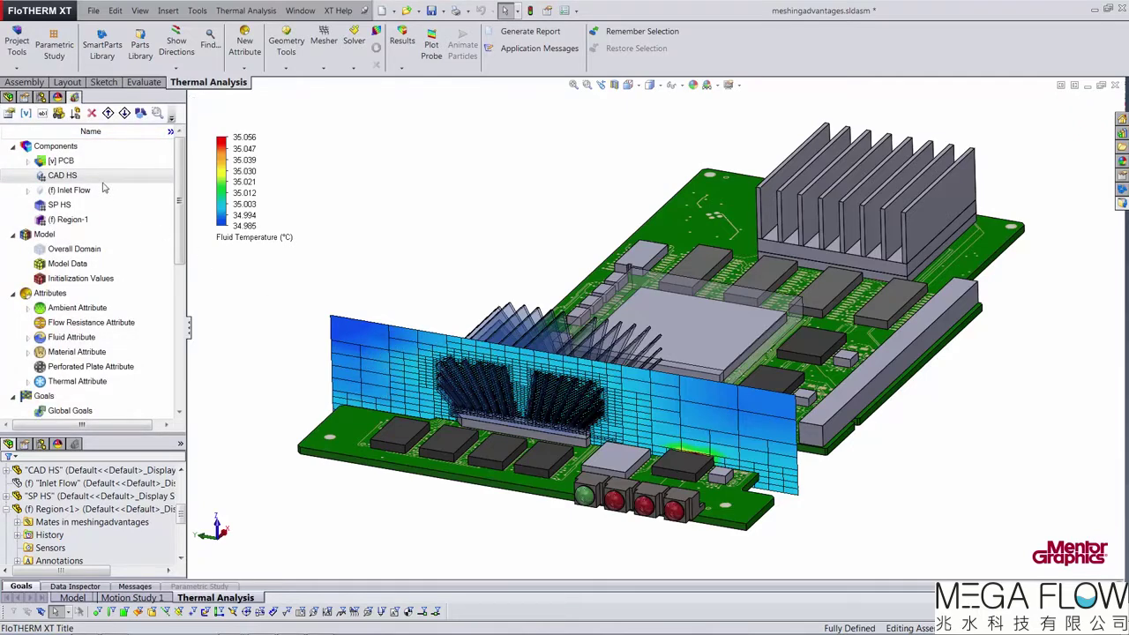
double_click(57, 147)
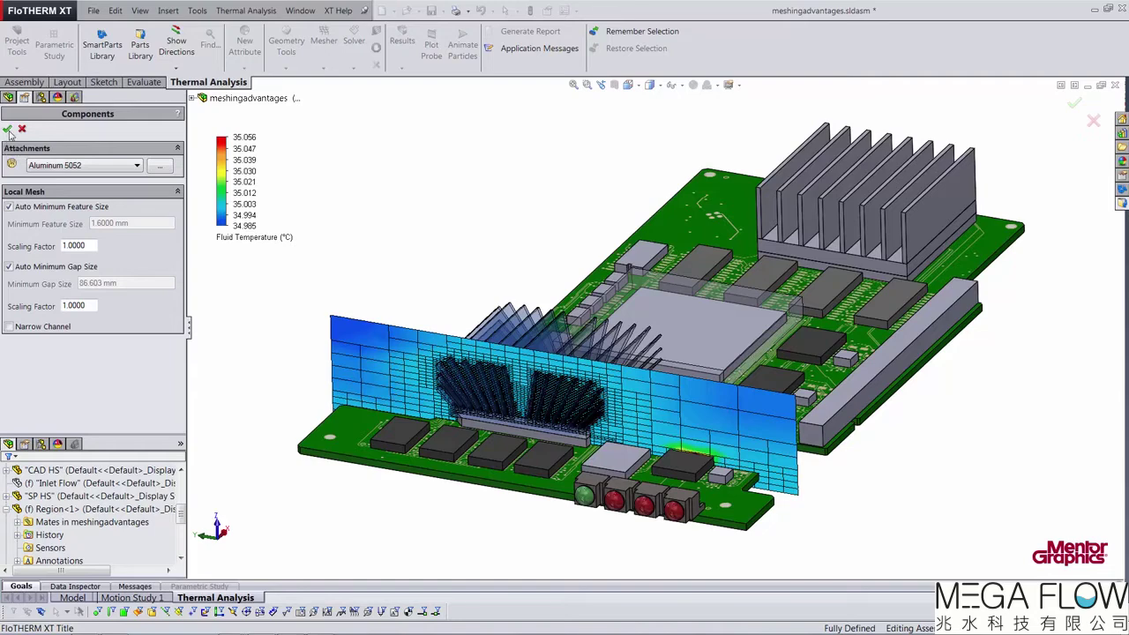
left_click(8, 129)
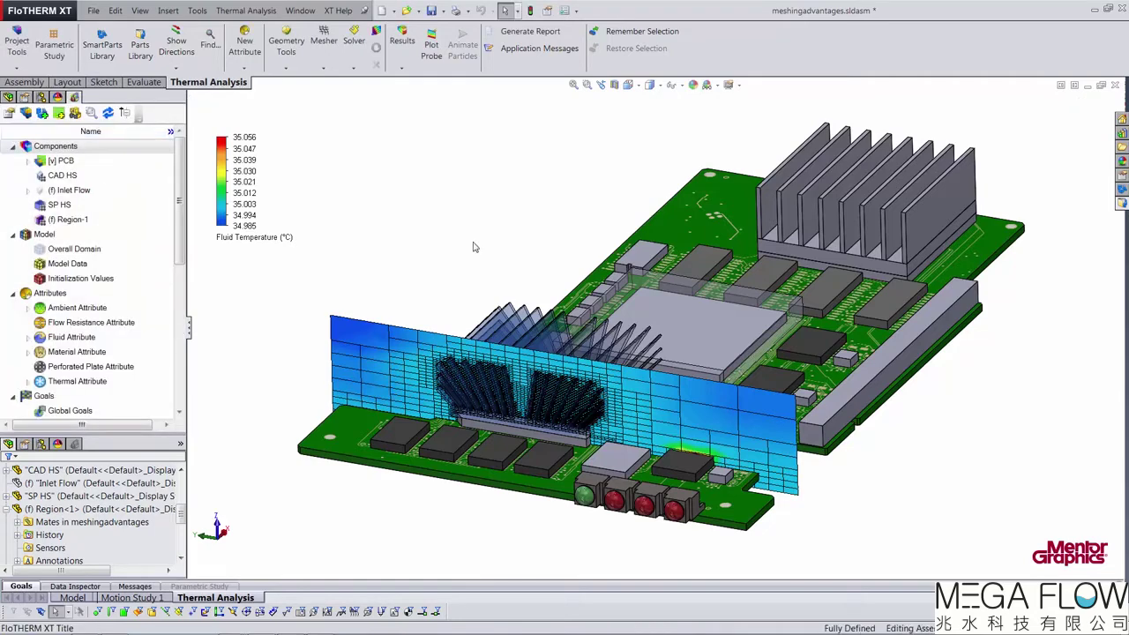
Zoom onto the fins and open CAD HS properties: Aluminum 5052, 0.5 mm minimum feature size
key("z")
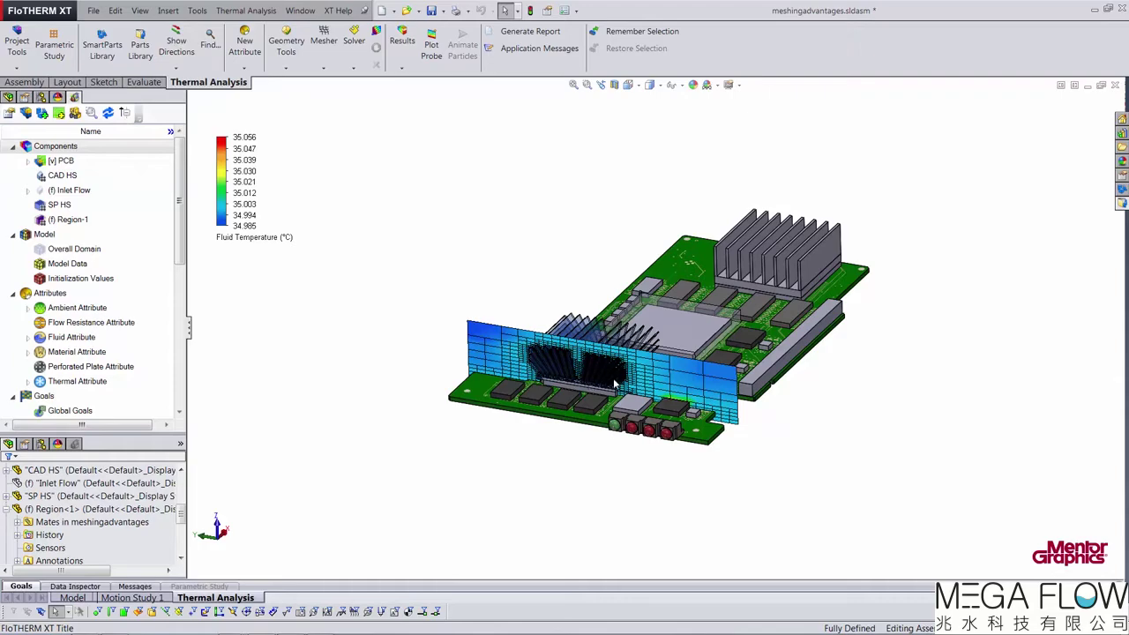
scroll(609, 384, "down", 8)
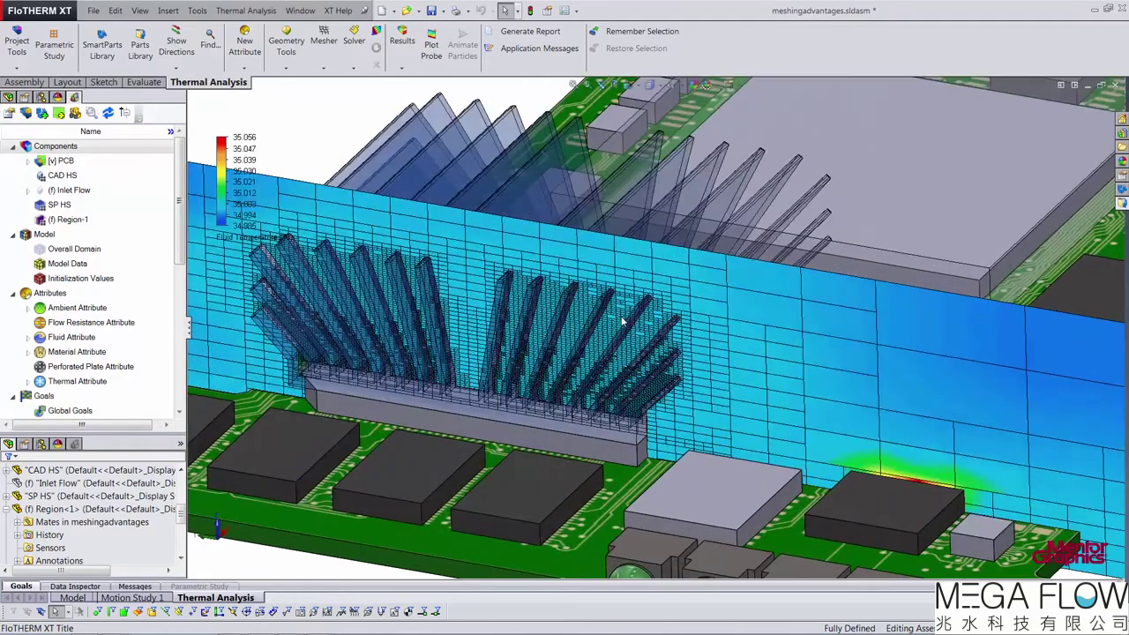
scroll(622, 321, "down", 3)
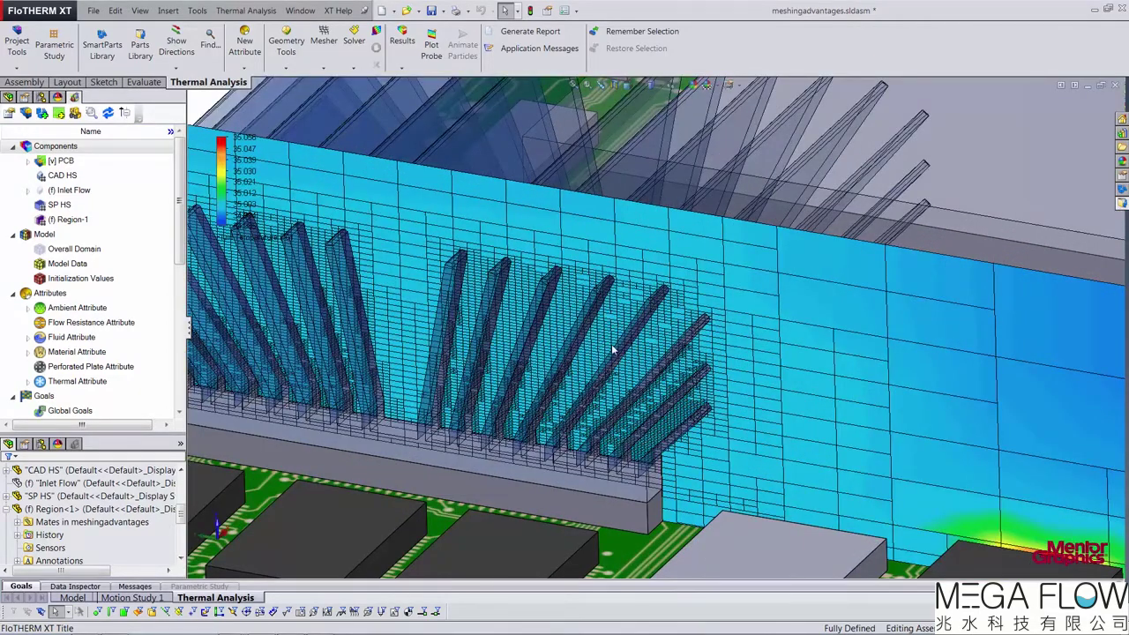
left_click(76, 178)
double_click(76, 178)
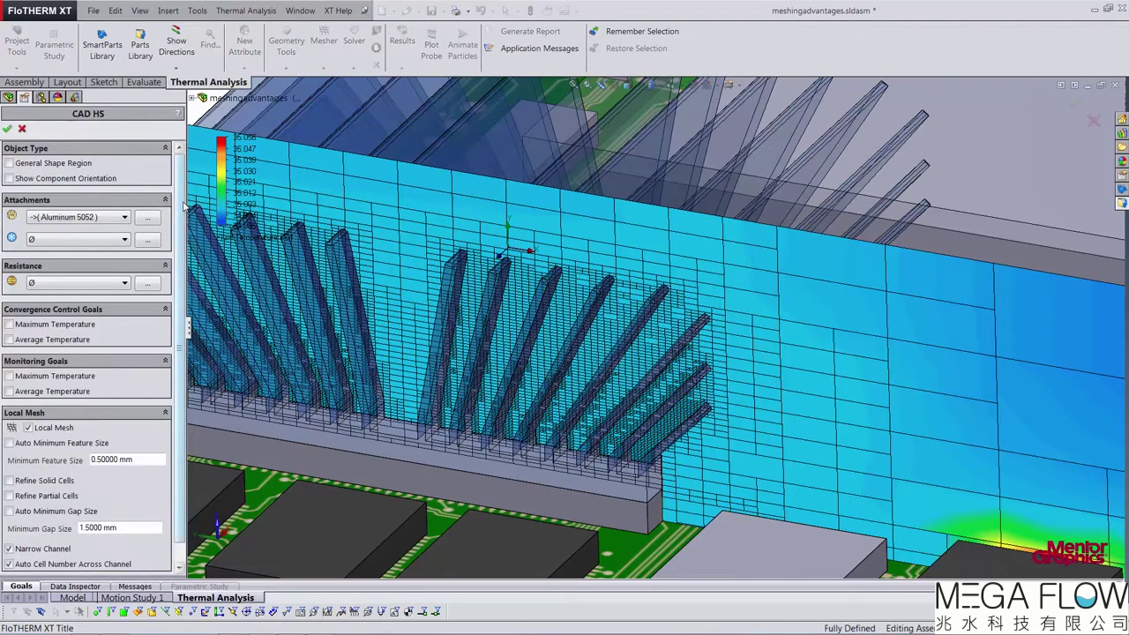
Review CAD HS Narrow Channel local mesh with 1.5000 mm minimum gap and accept it
scroll(176, 304, "down", 1)
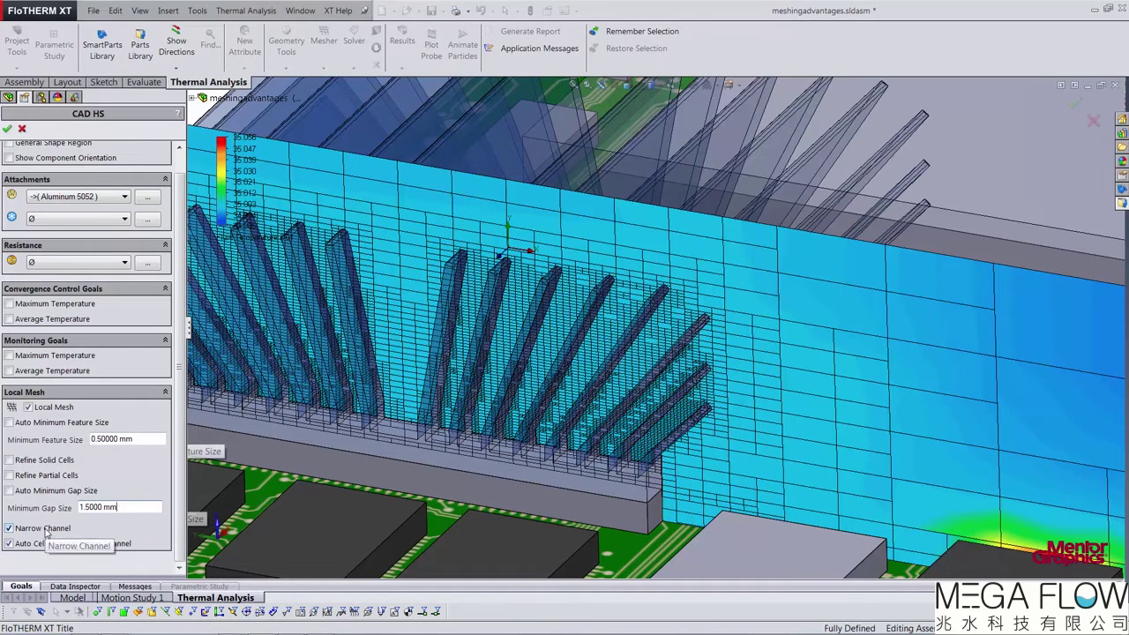
left_click(6, 130)
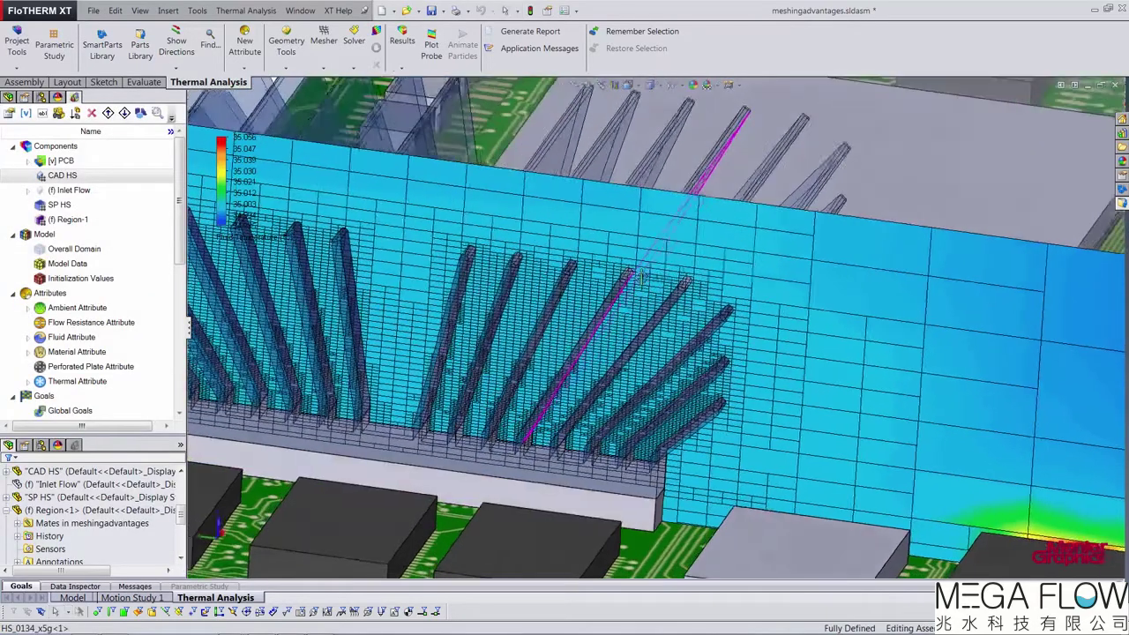
Orbit and zoom to the central chip, select the Region-1 box and open its 40 × 40 × 5 mm properties
scroll(630, 312, "up", 5)
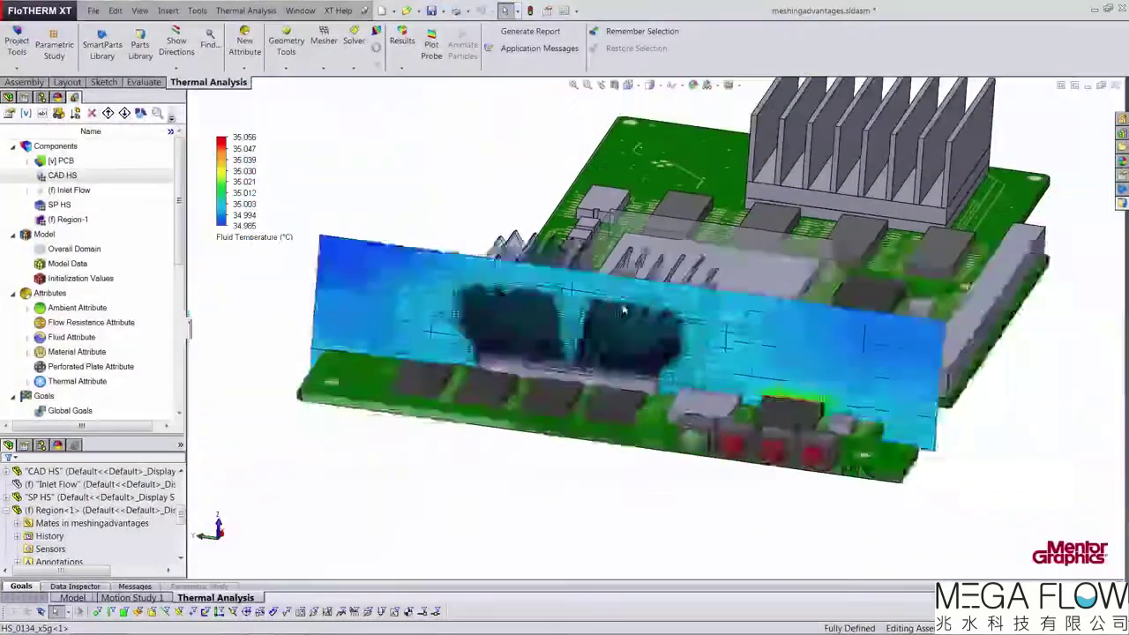
middle_click_drag(871, 317, 718, 321)
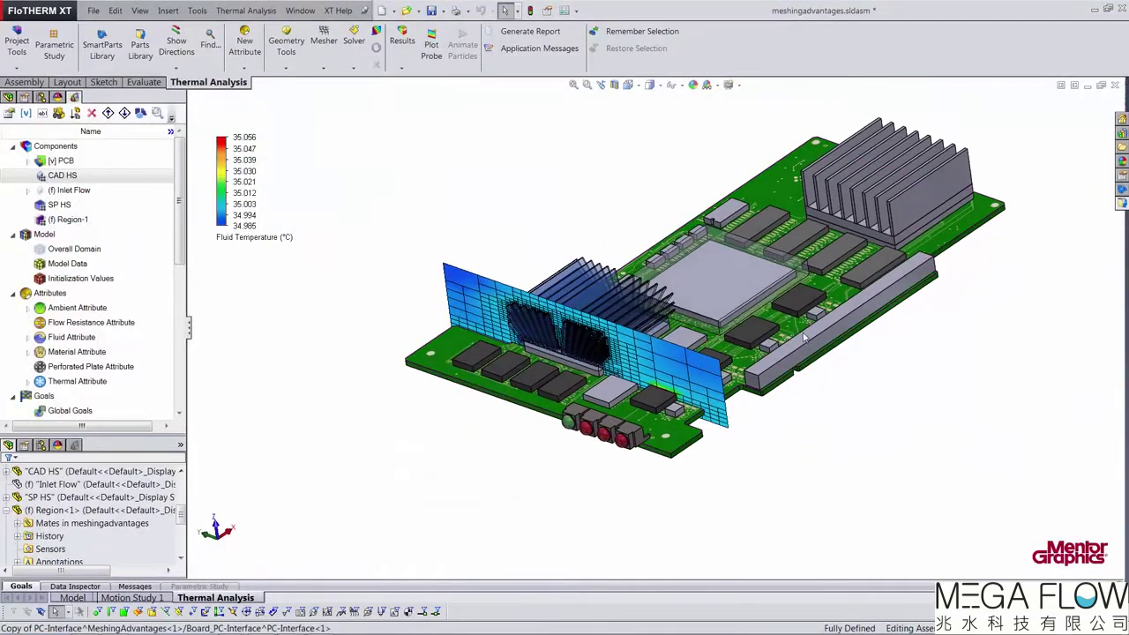
scroll(714, 321, "down", 5)
left_click(734, 185)
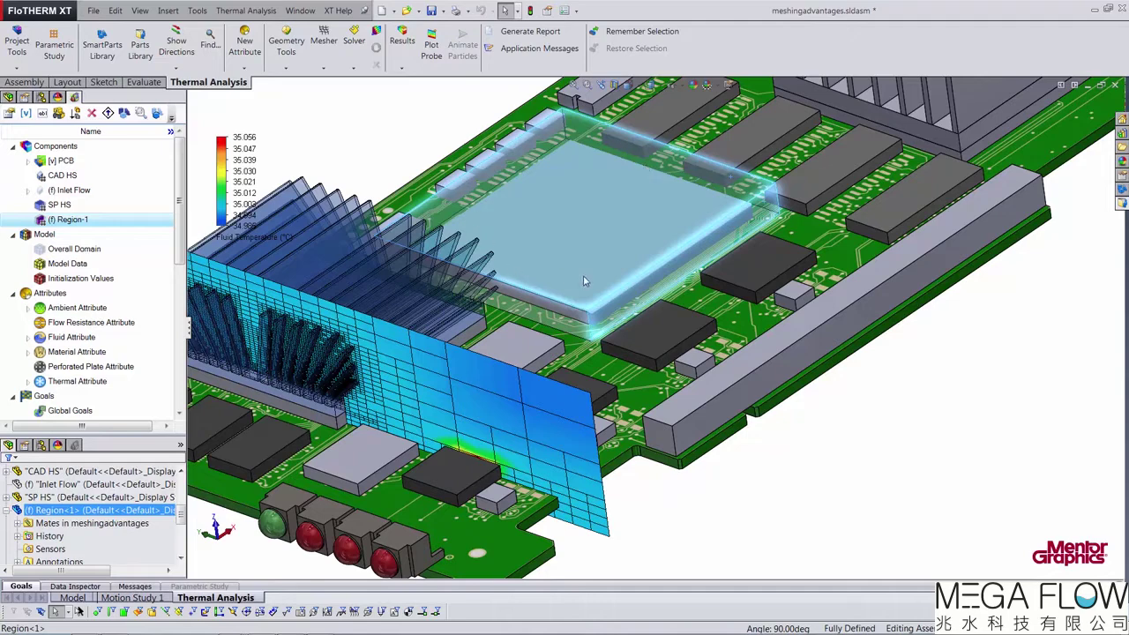
double_click(77, 224)
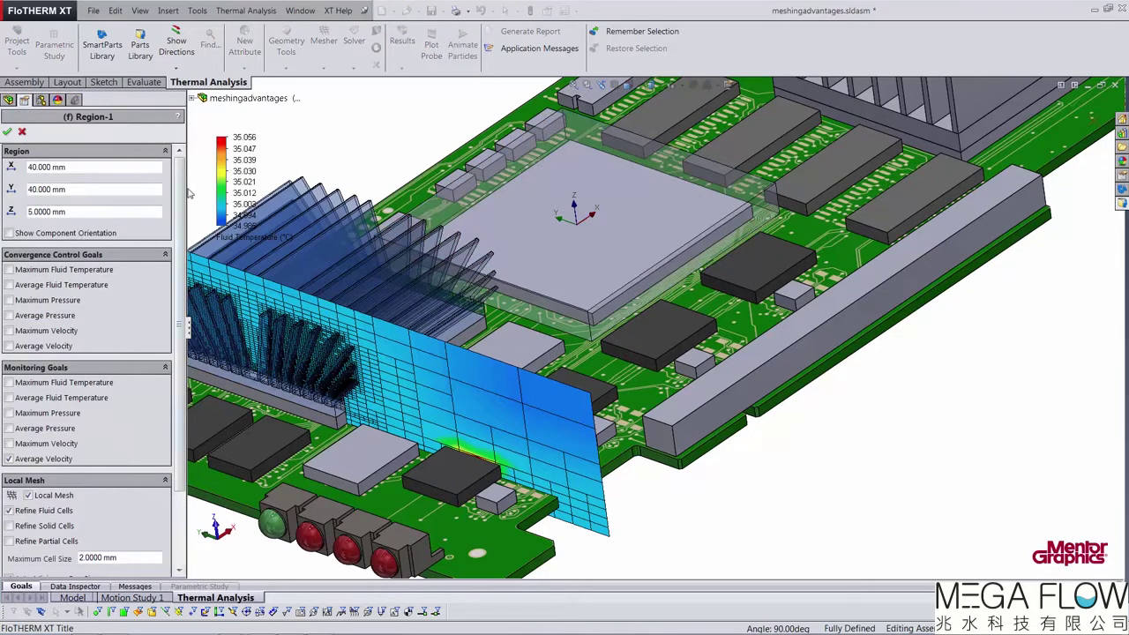
Confirm Region-1 refines fluid cells at 2.0000 mm maximum cell size, accept, and fit the board
scroll(106, 353, "down", 3)
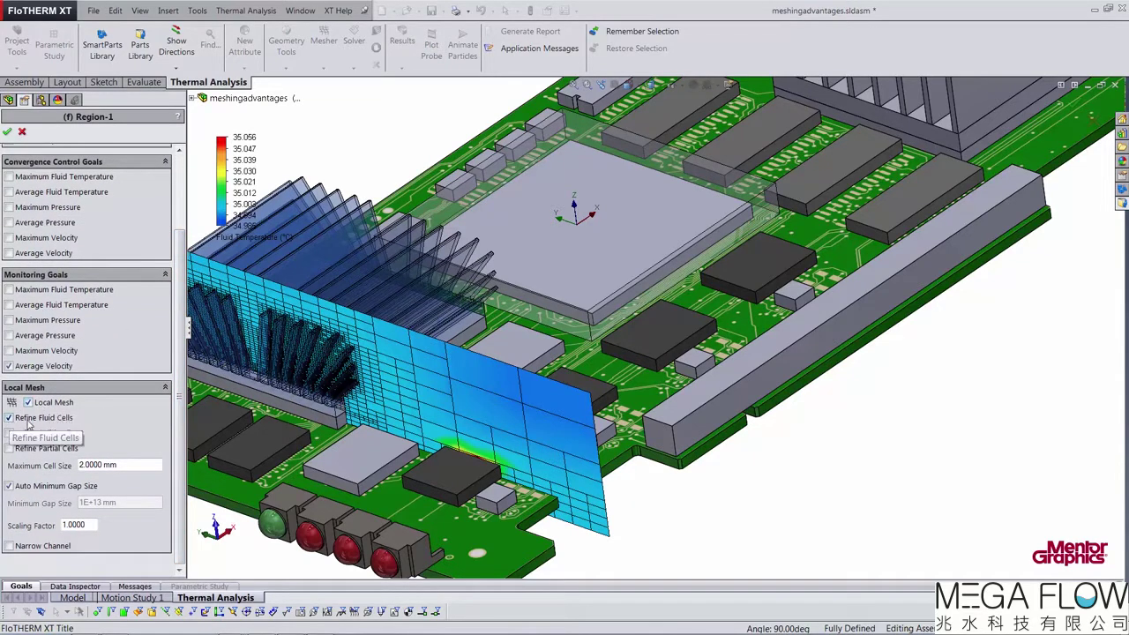
left_click(145, 467)
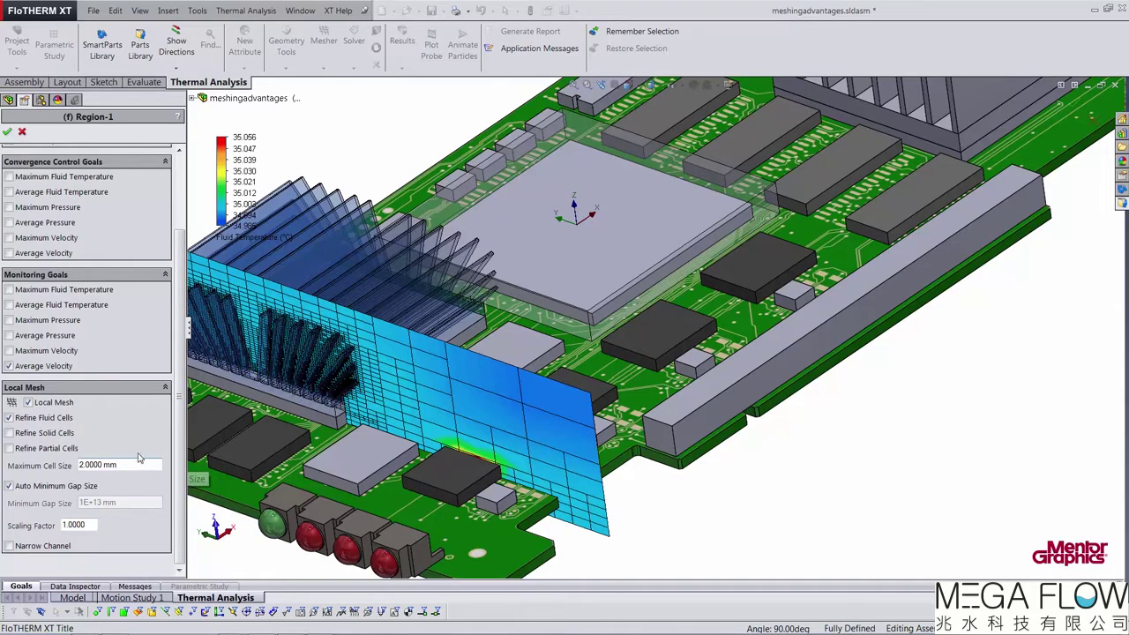
left_click(8, 133)
key("f")
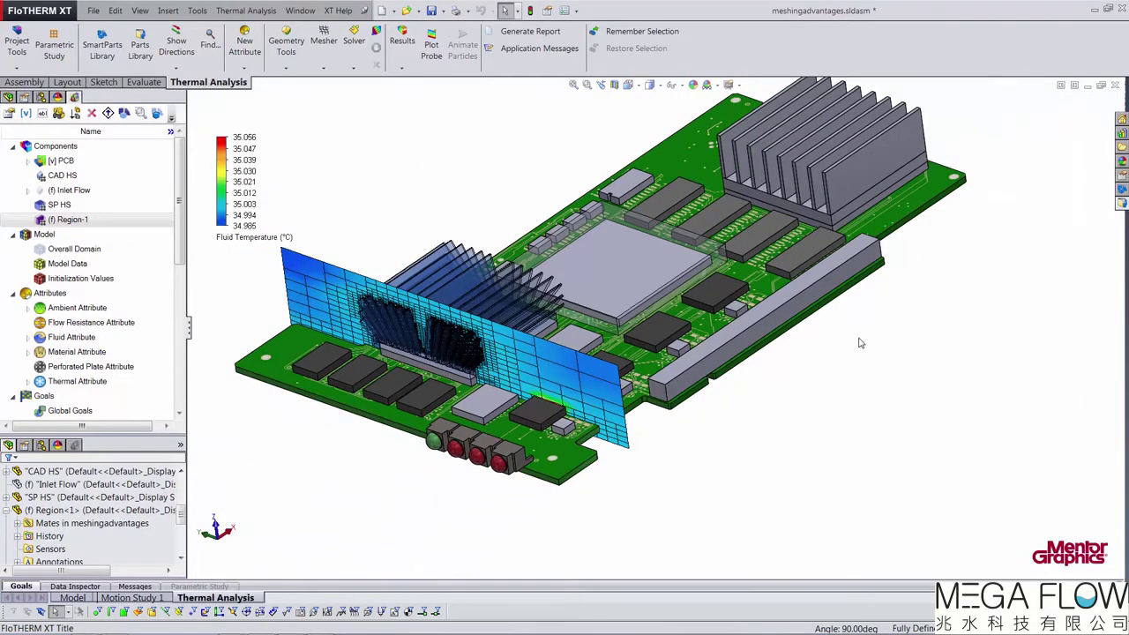
middle_click_drag(859, 339, 845, 275)
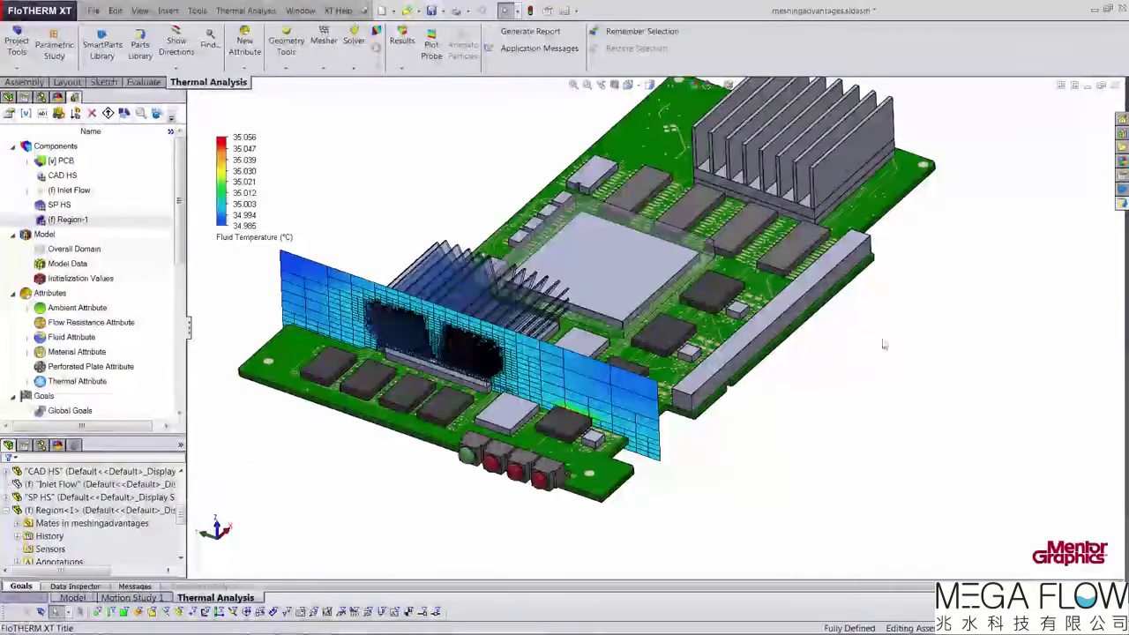
scroll(891, 226, "down", 2)
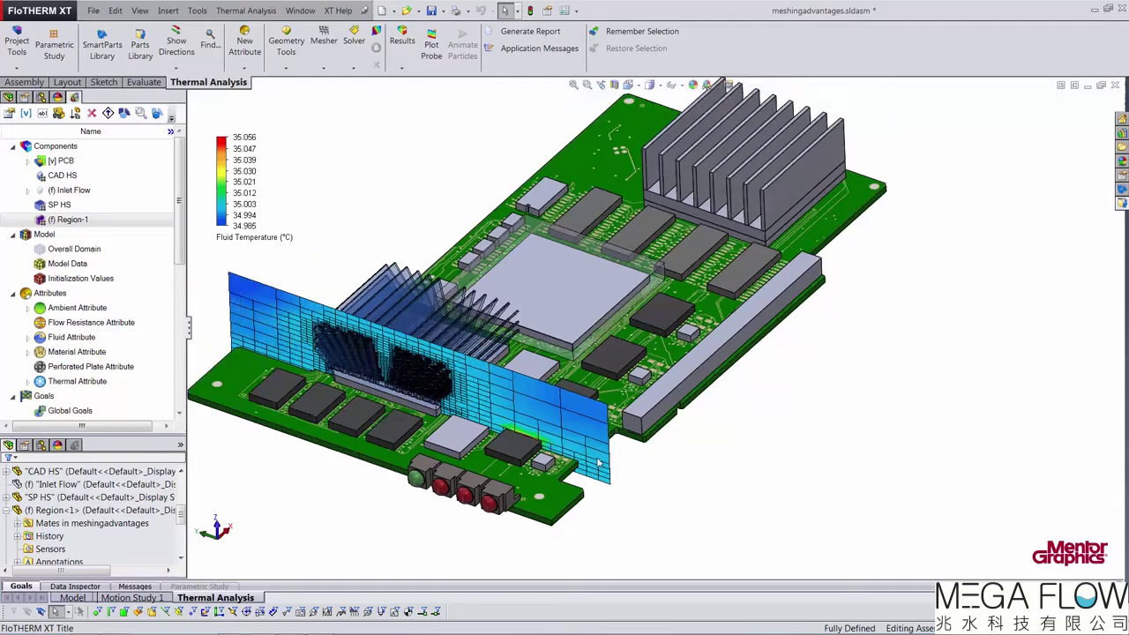
scroll(575, 468, "down", 4)
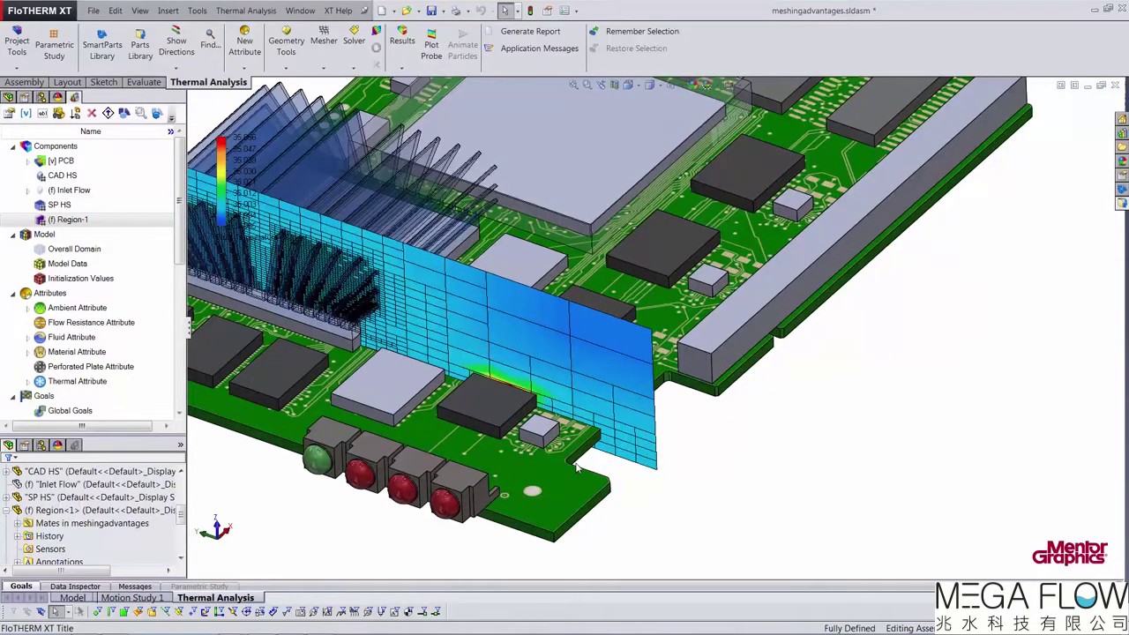
scroll(575, 467, "up", 4)
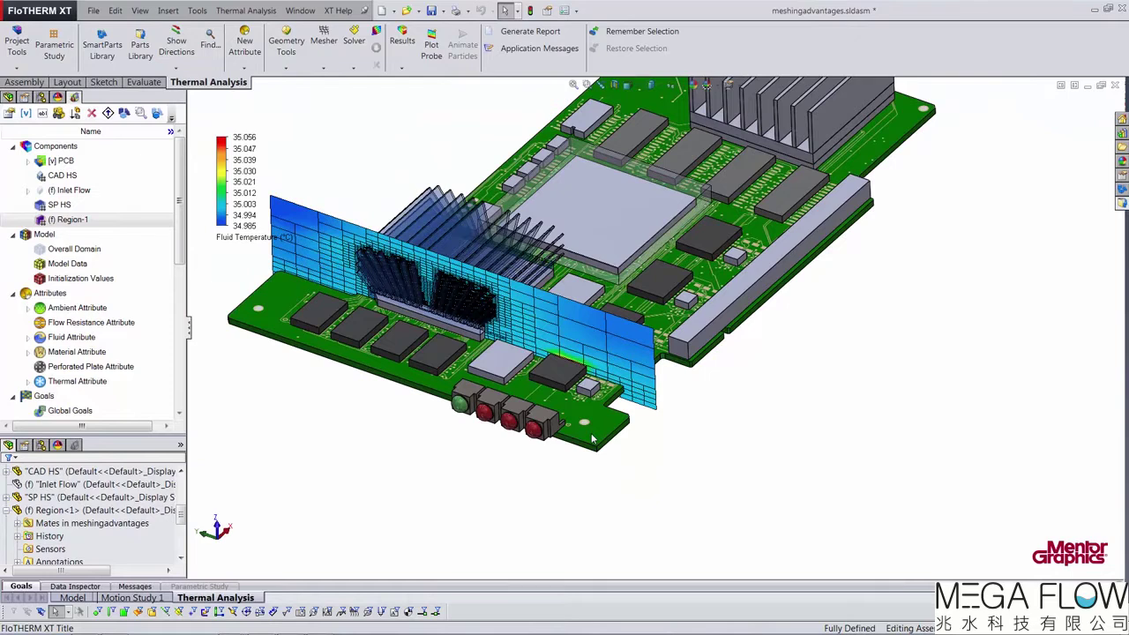